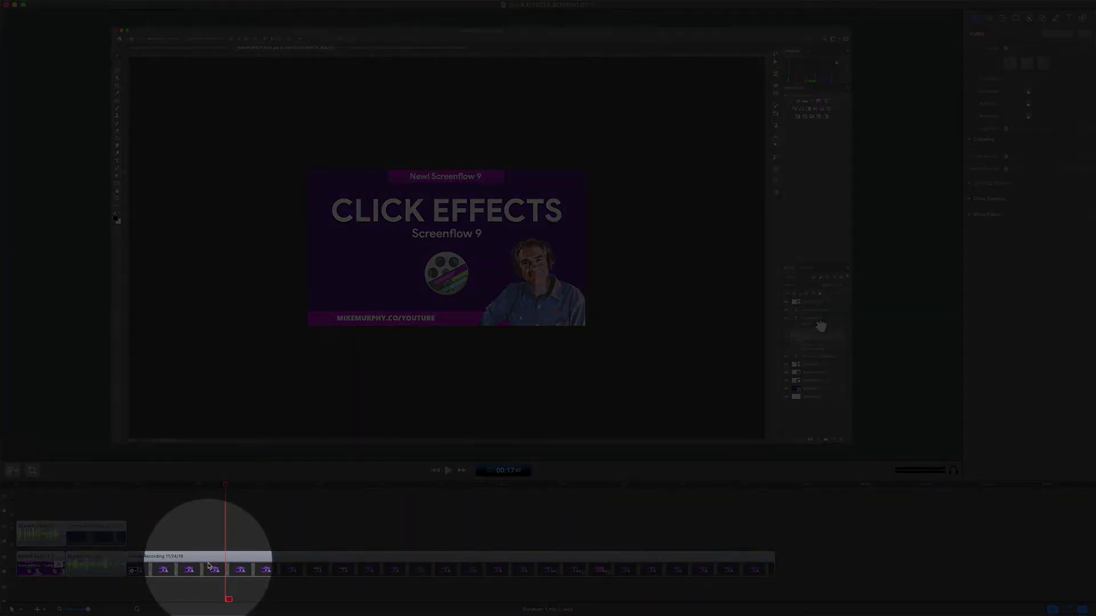
Set the main recording clip's Click Effect to Radar in Screen Recording properties.
click(210, 566)
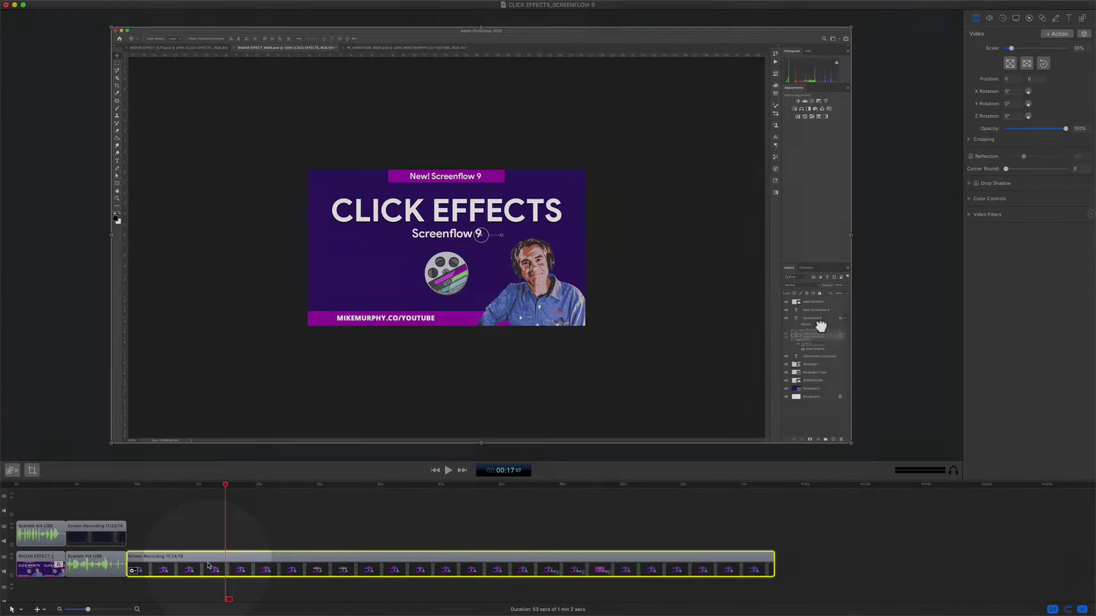
click(1016, 20)
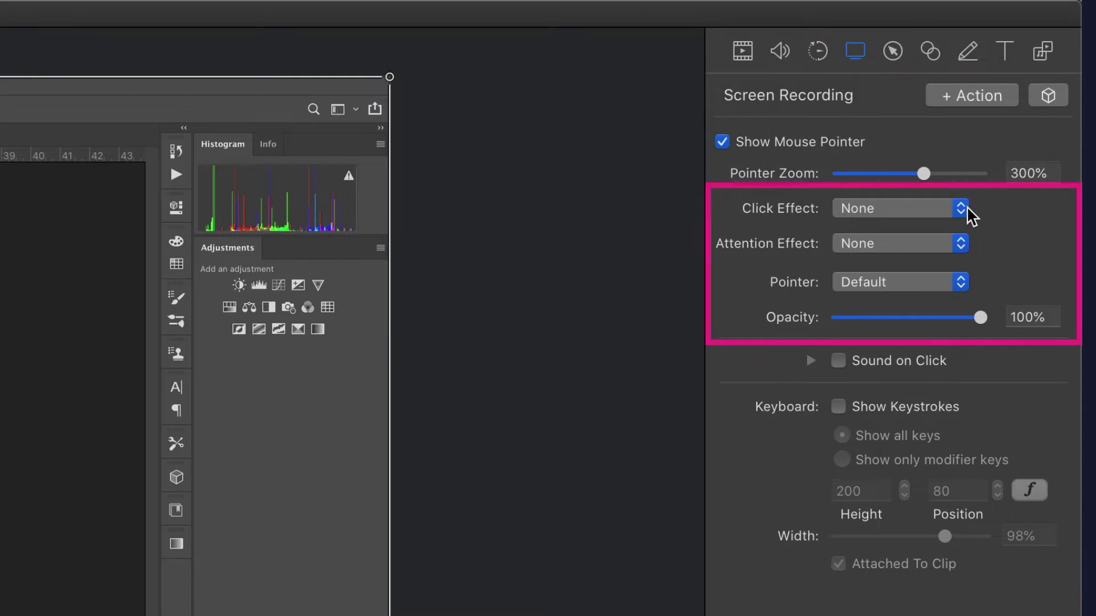
click(963, 209)
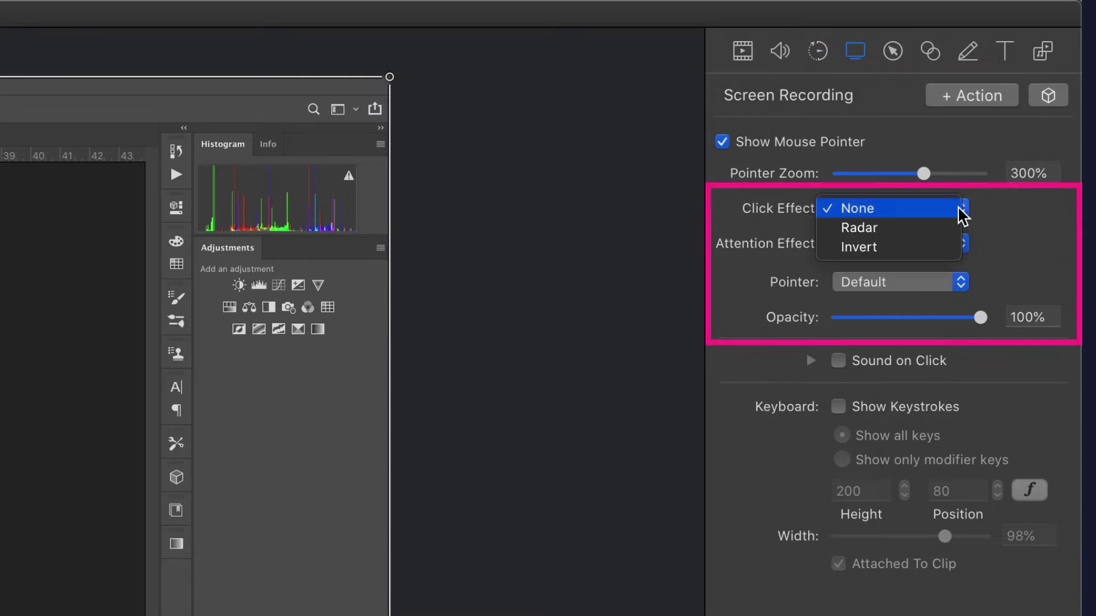
click(948, 230)
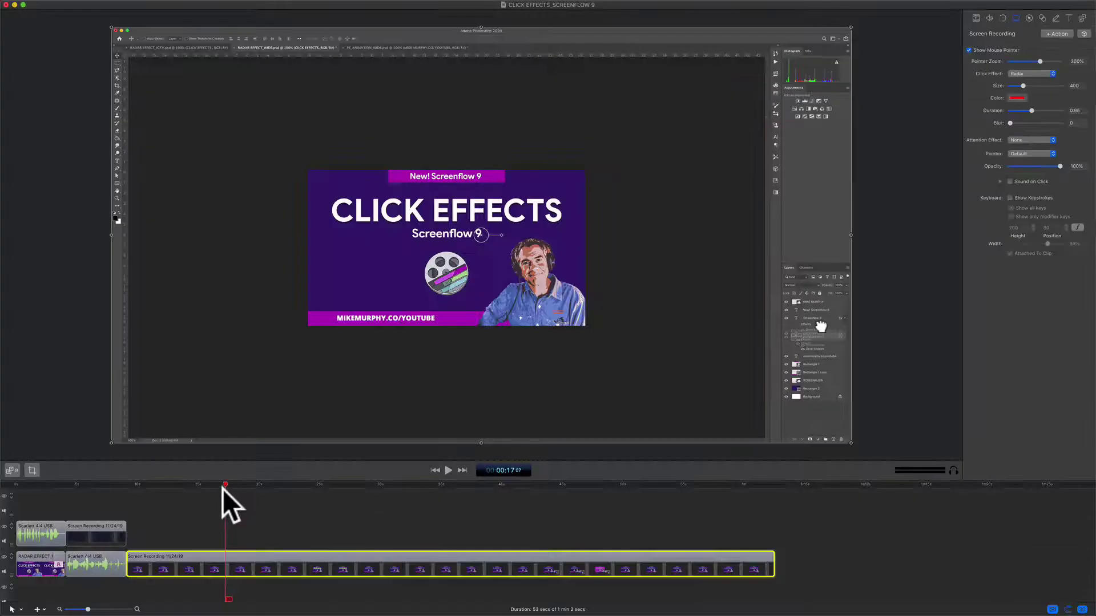
Set the radar effect to size about 1,176 and duration 2, with blur returned to 0.
mouse_move(225, 484)
mouse_down()
mouse_move(308, 496)
mouse_move(405, 492)
mouse_move(238, 507)
mouse_up()
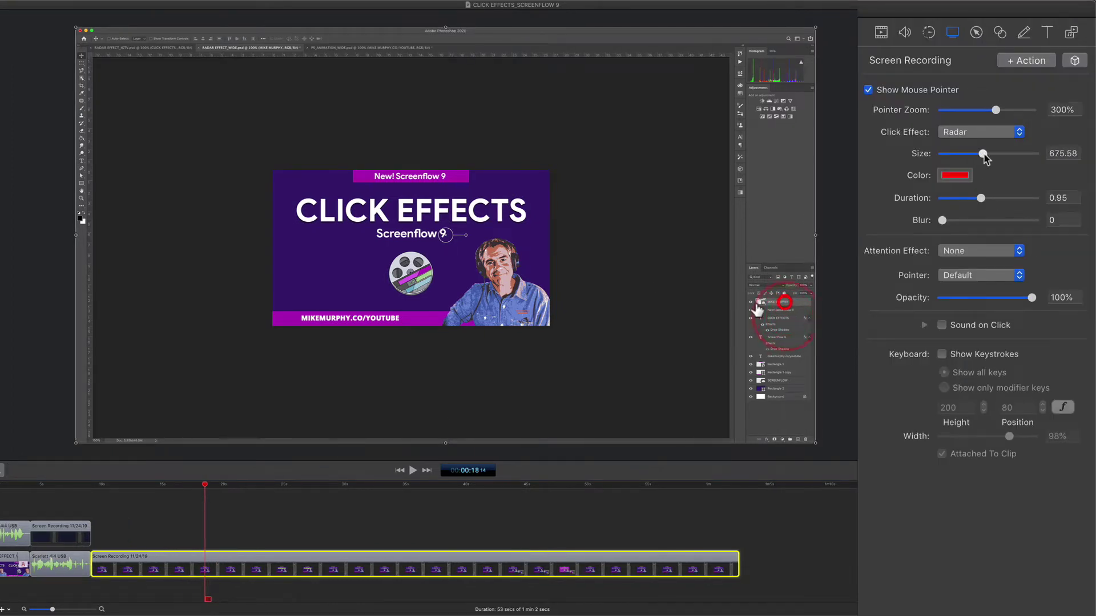
drag(984, 154, 1031, 155)
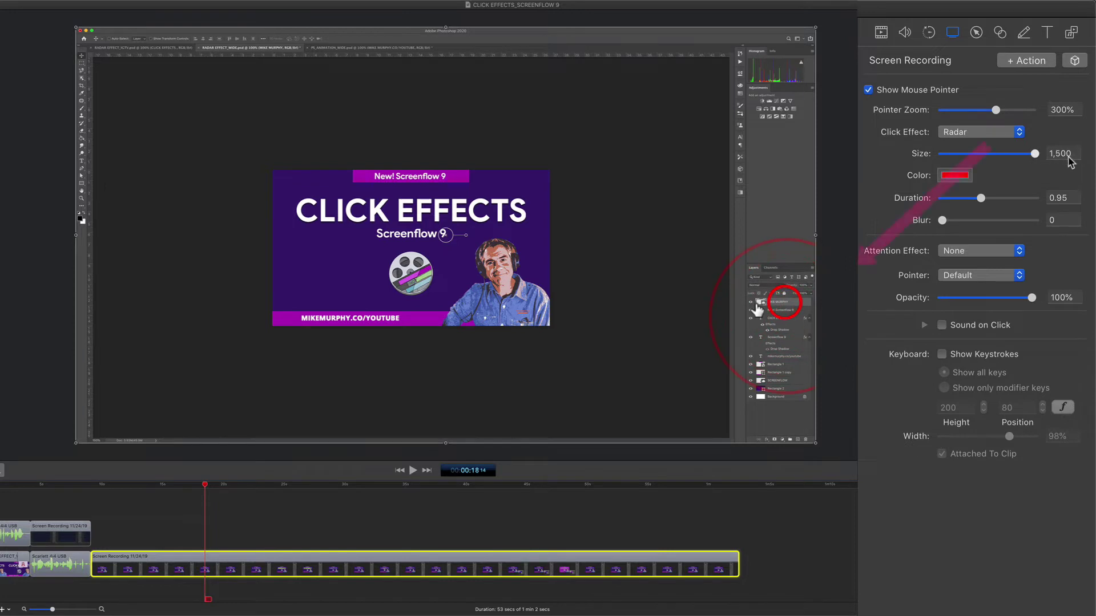
drag(1034, 155, 1015, 154)
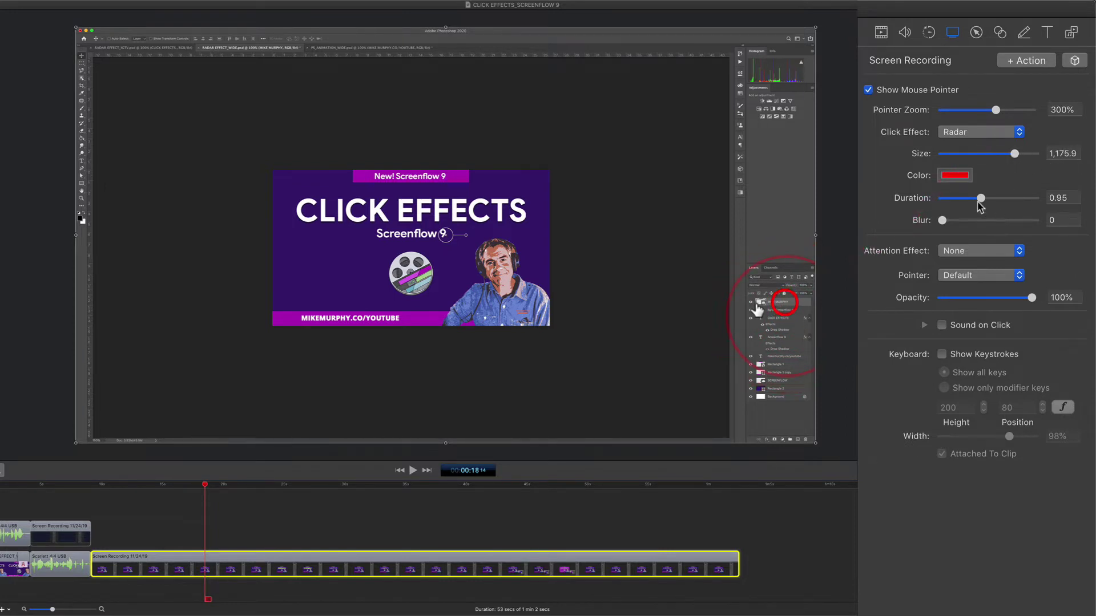
drag(981, 197, 1038, 198)
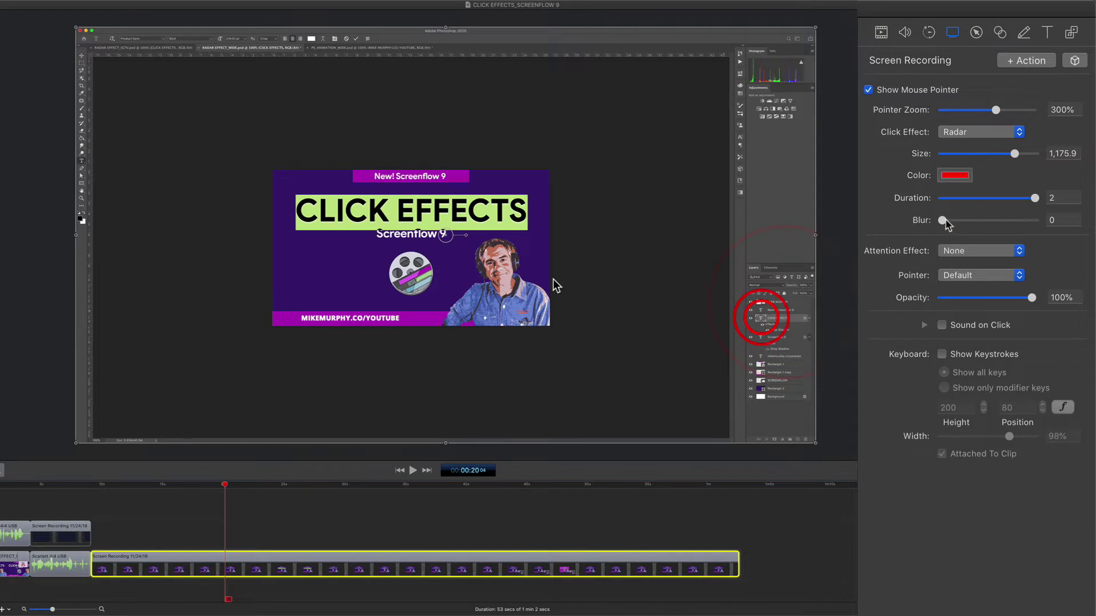
drag(943, 220, 1031, 221)
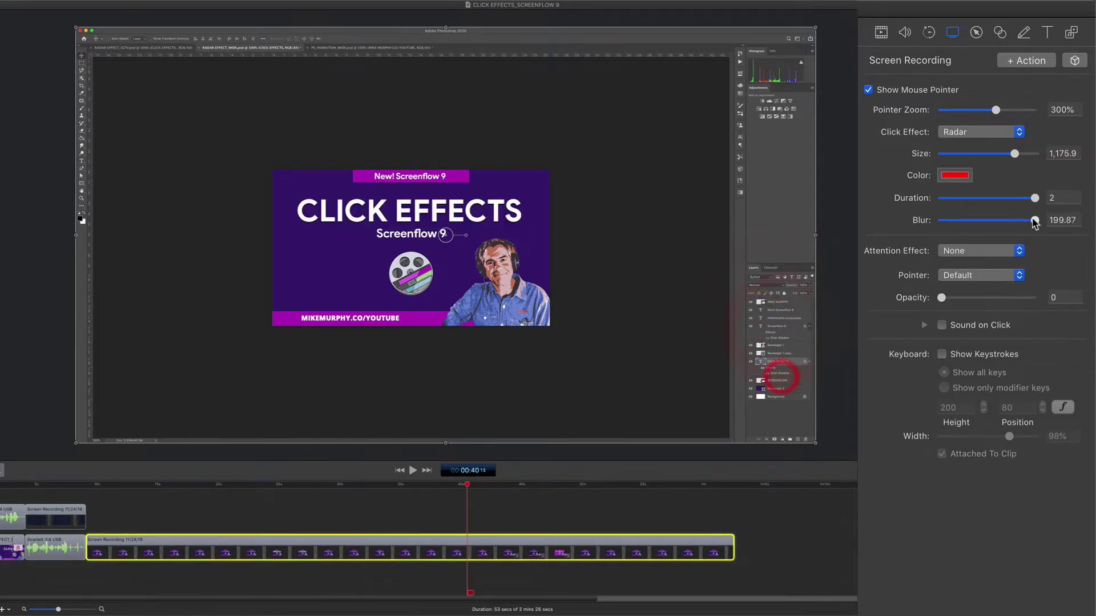
drag(1034, 221, 942, 221)
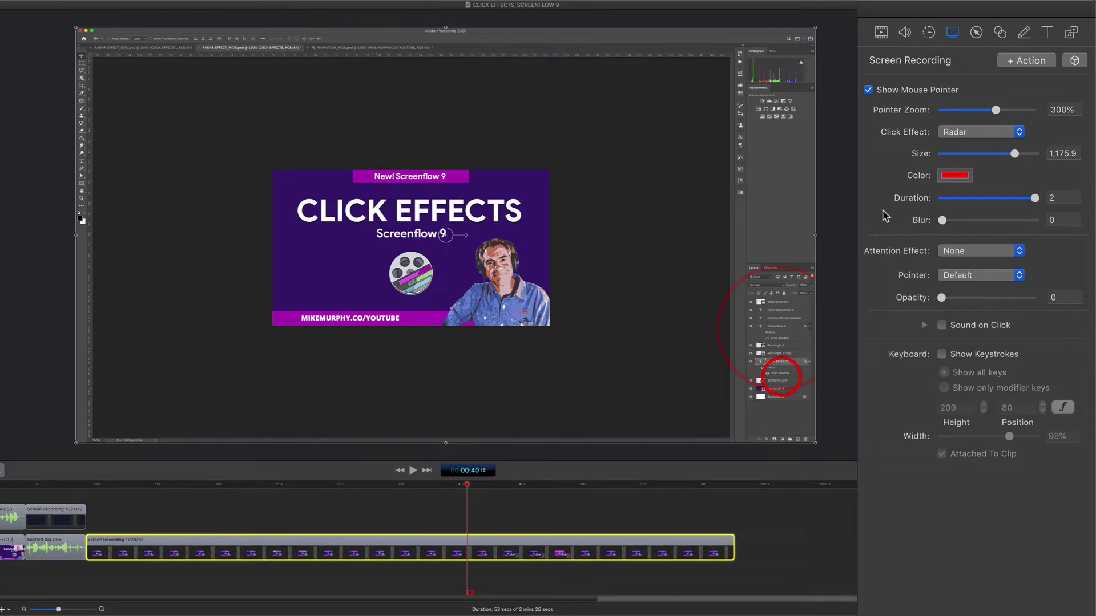
Change the radar click effect's color to green in the Colors panel.
click(957, 176)
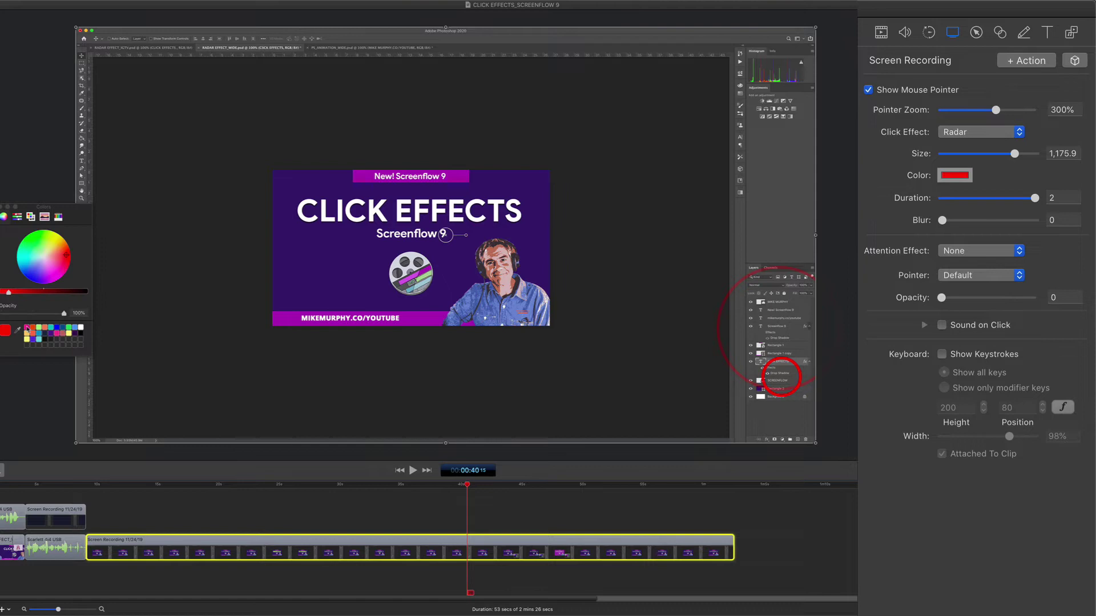
click(58, 266)
drag(465, 485, 348, 488)
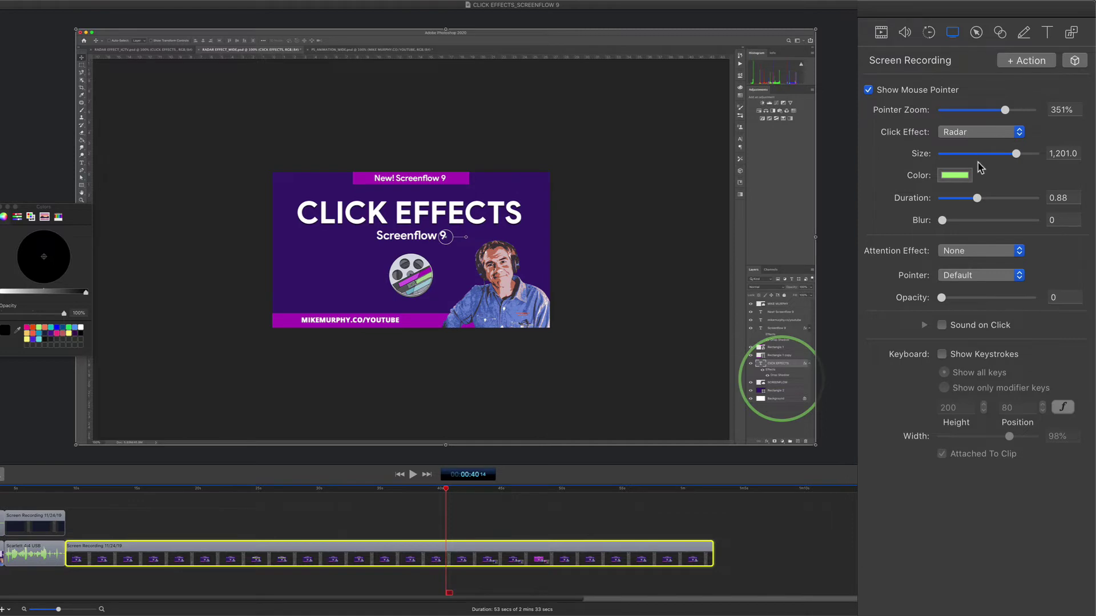
Save all current pointer parameters as a new style preset called RADAR_GREEN.
click(1075, 62)
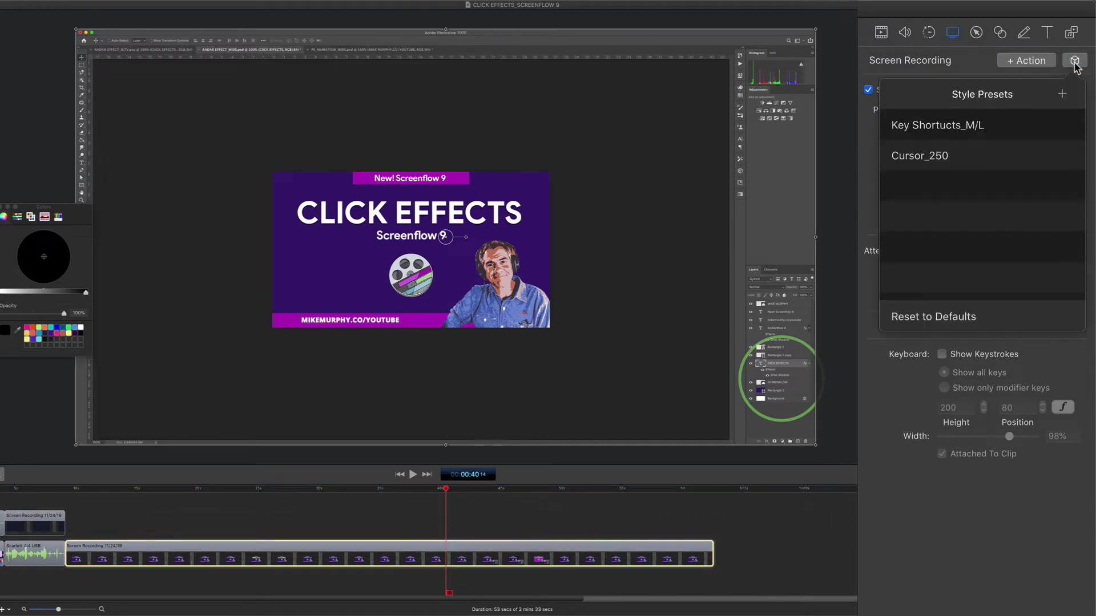
click(1063, 94)
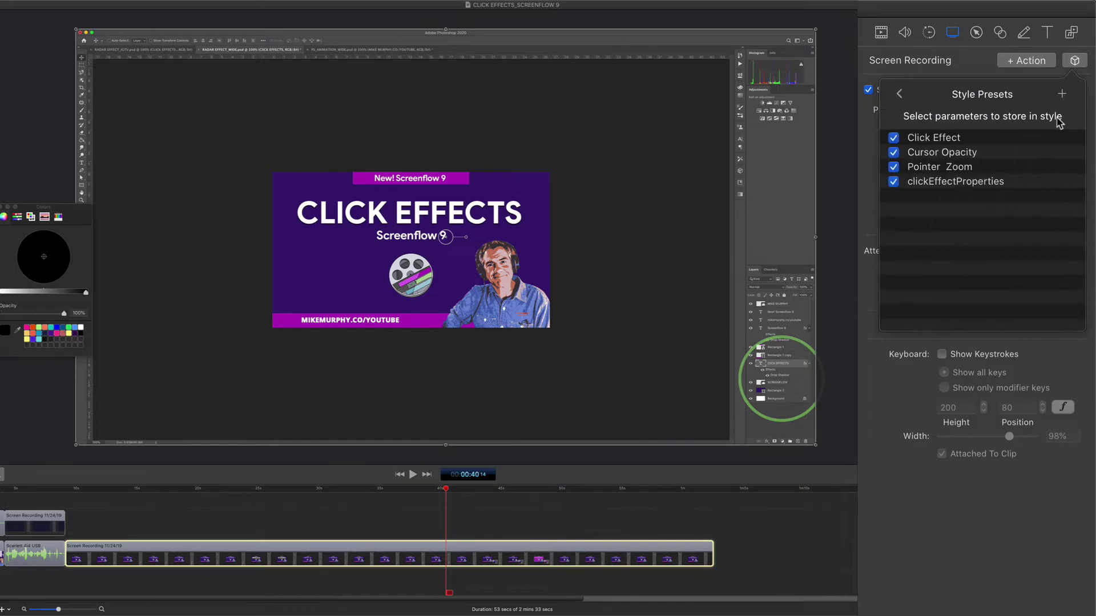
click(1063, 96)
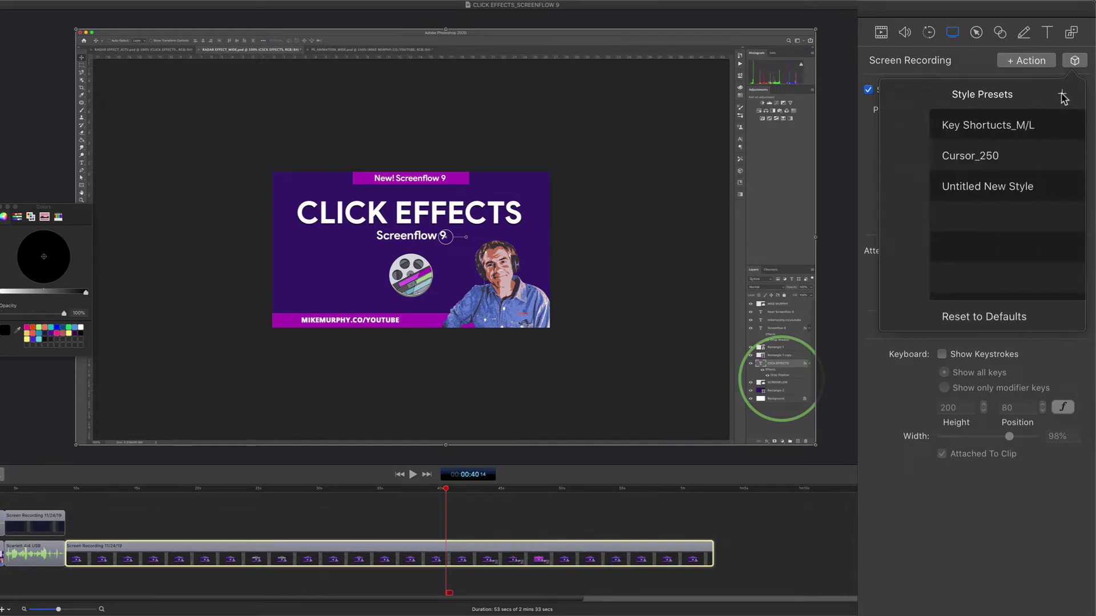
text(RADAR_GREEN)
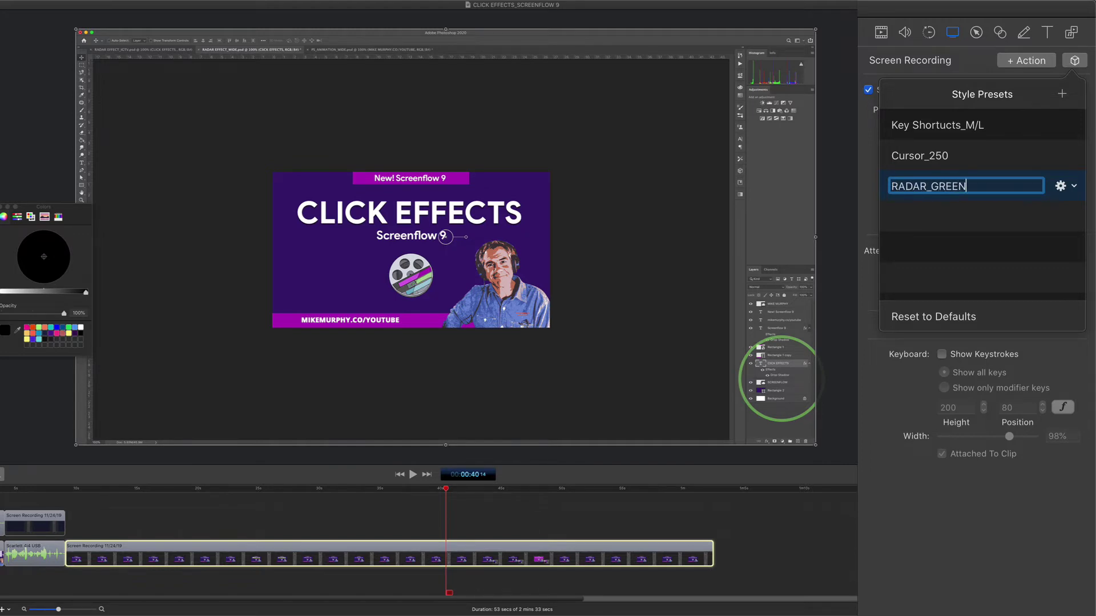
key(Return)
click(1055, 347)
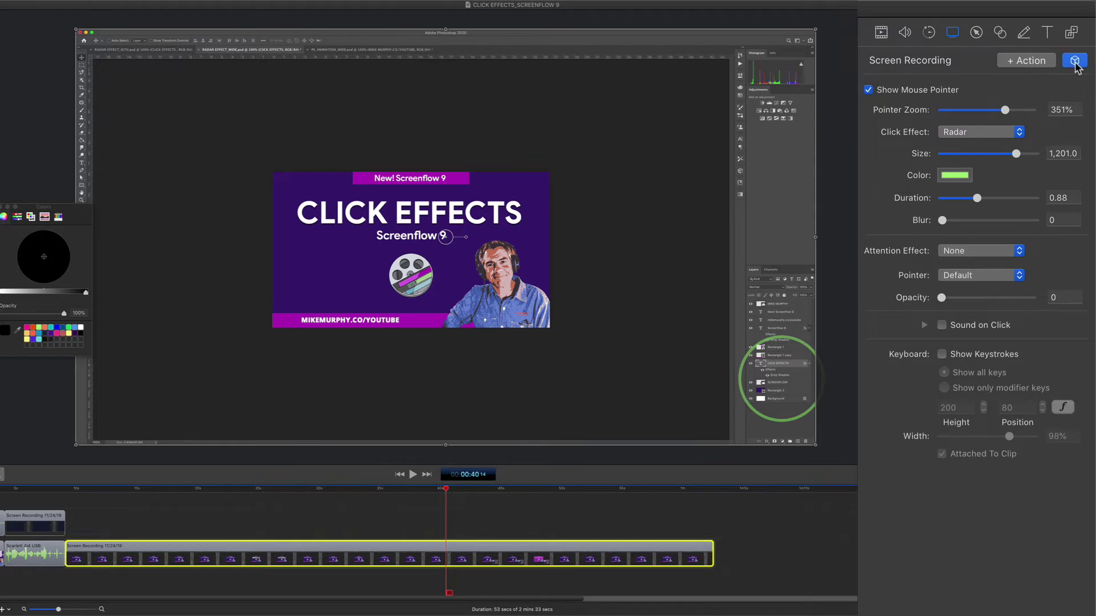
Reset the clip's pointer settings to defaults from Style Presets.
click(1075, 61)
click(923, 316)
click(414, 489)
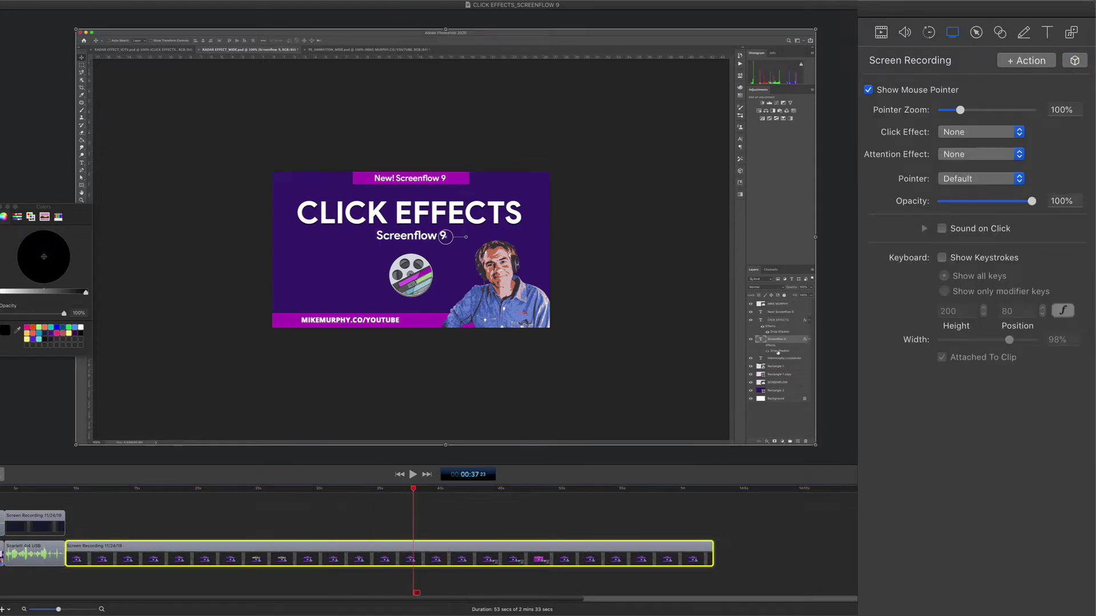
Apply the RADAR_GREEN preset and scrub the preview to check the green rings.
click(1076, 63)
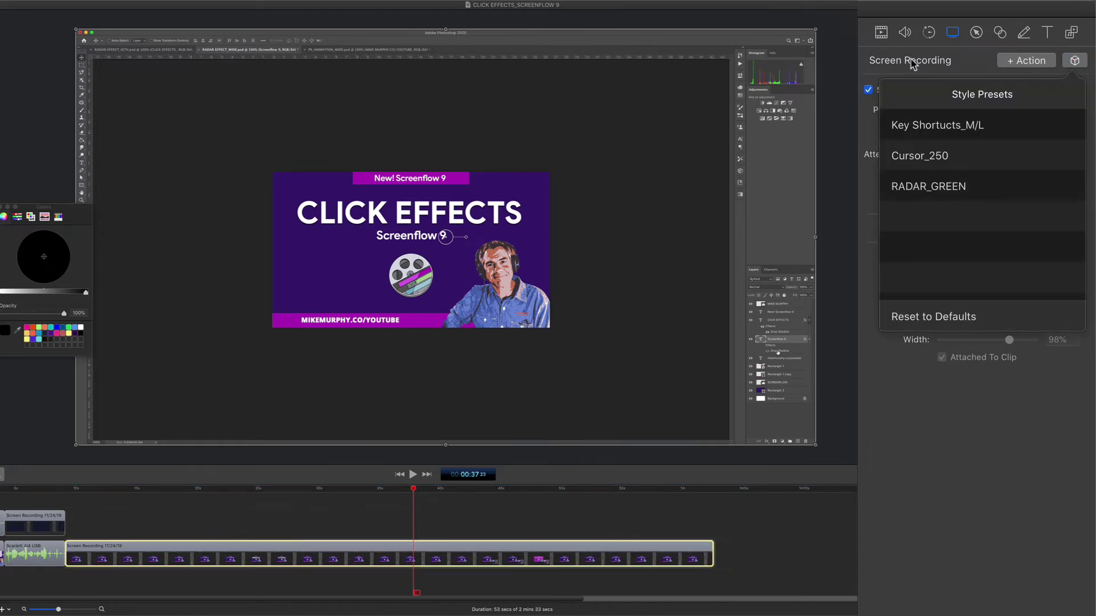
click(957, 192)
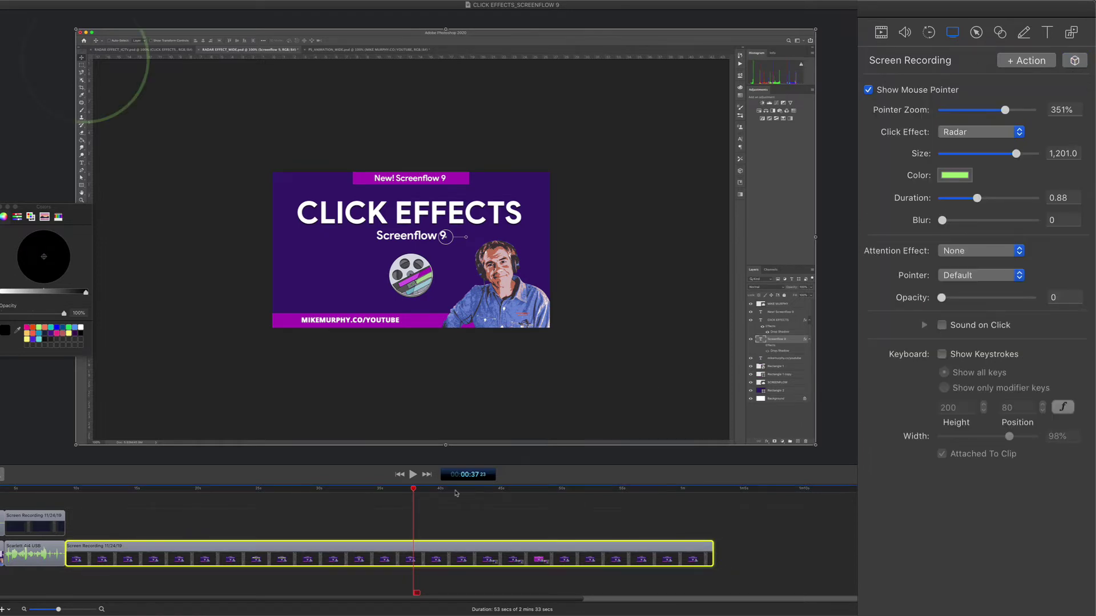
click(445, 492)
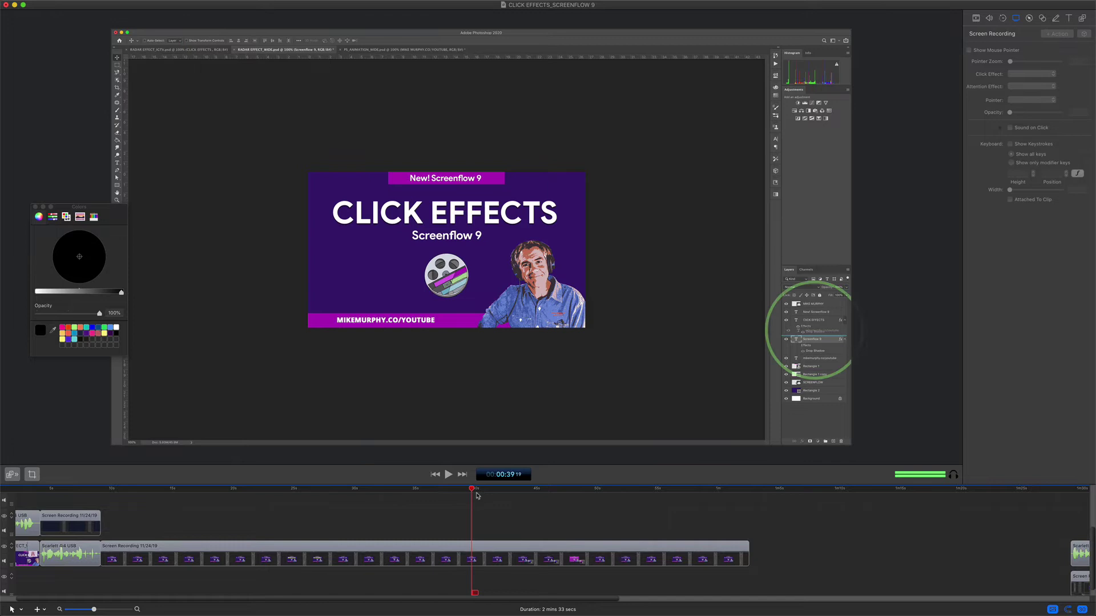
mouse_move(477, 493)
mouse_down()
mouse_move(591, 495)
mouse_move(563, 505)
mouse_move(497, 492)
mouse_up()
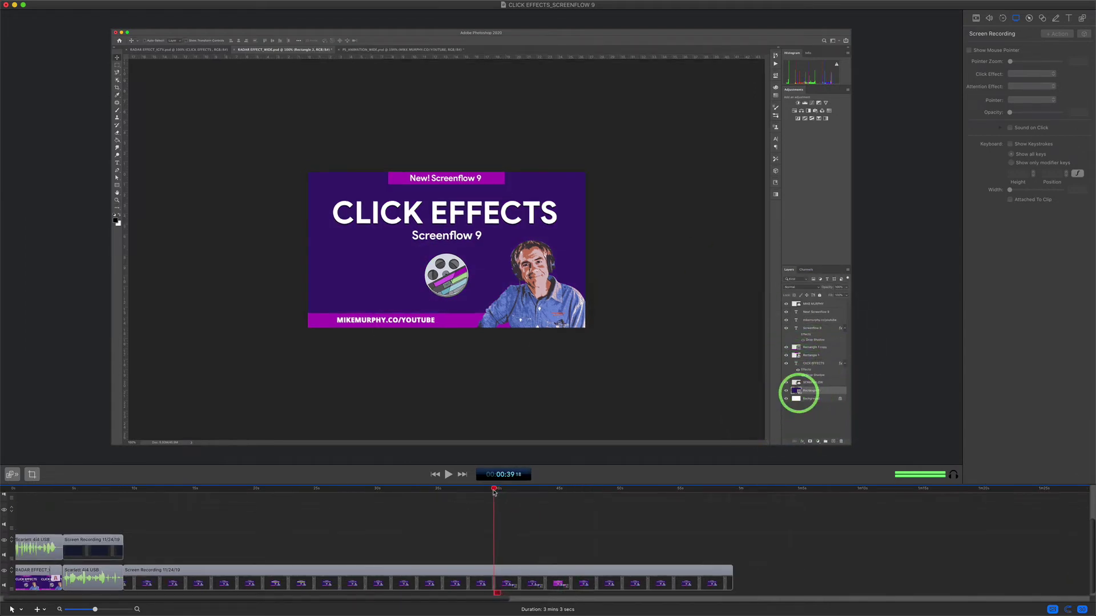
Insert a mid-clip action with a pink radar: size 548.46, duration 2, blur 91.23.
click(498, 582)
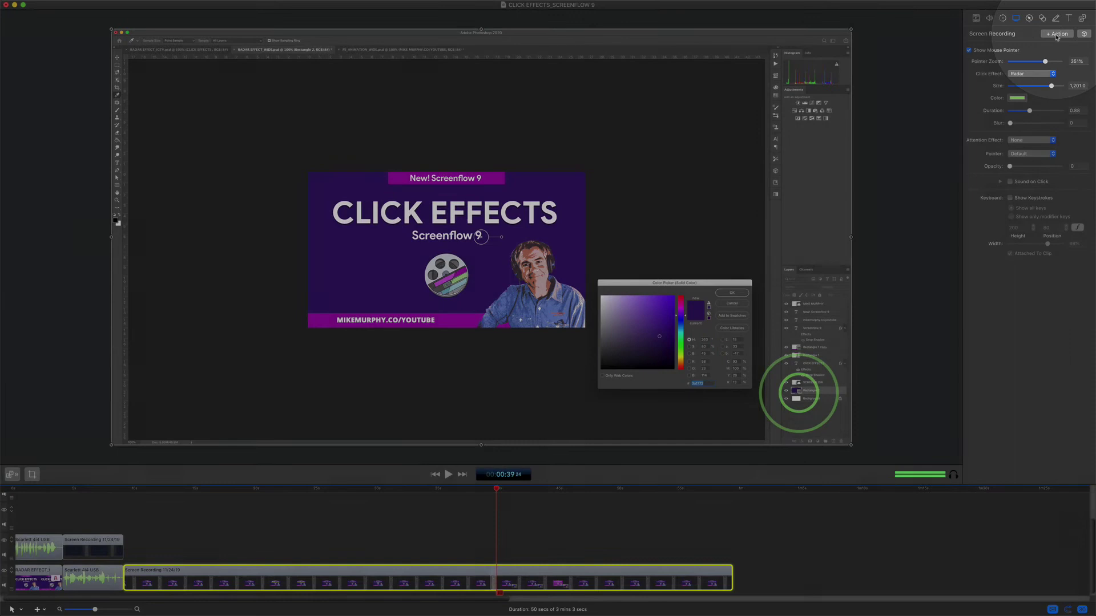
click(1058, 35)
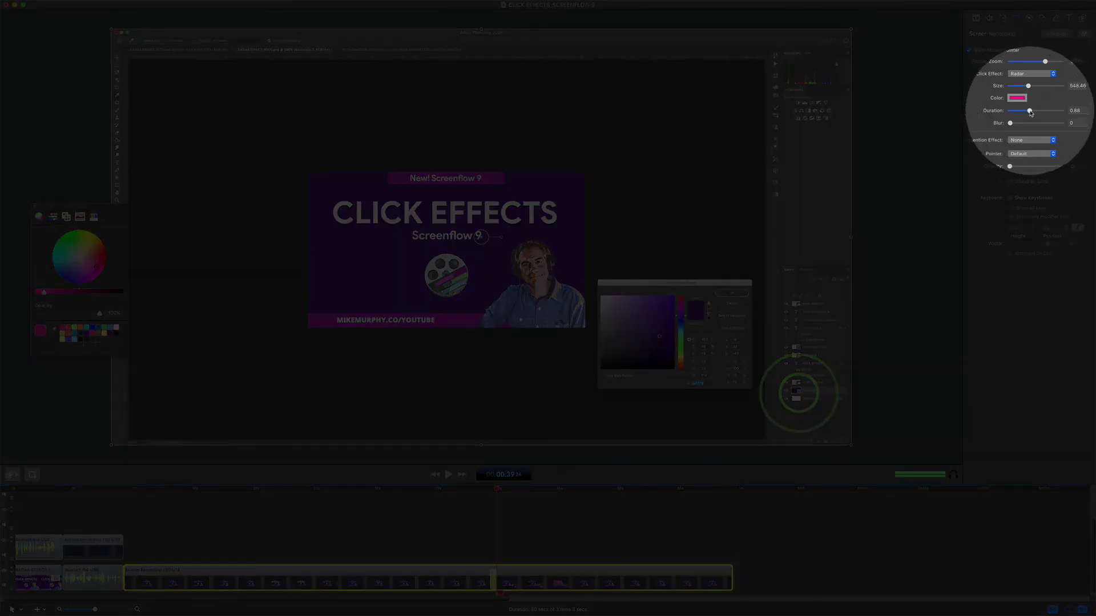
mouse_move(1029, 110)
mouse_down()
mouse_move(1062, 110)
mouse_move(1034, 123)
mouse_up()
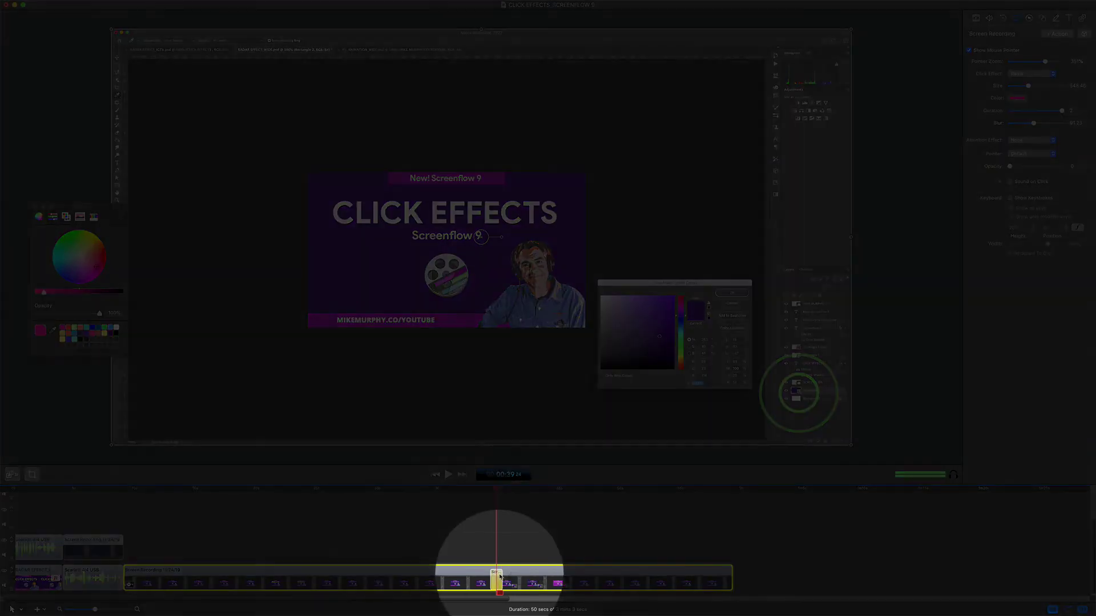
drag(497, 490, 468, 491)
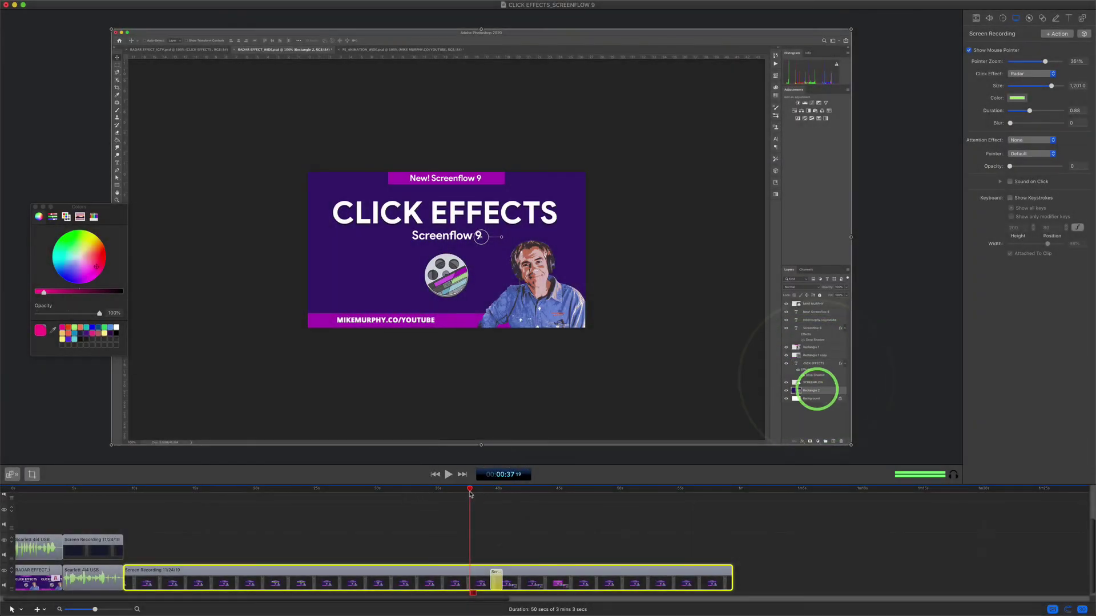
drag(468, 490, 512, 496)
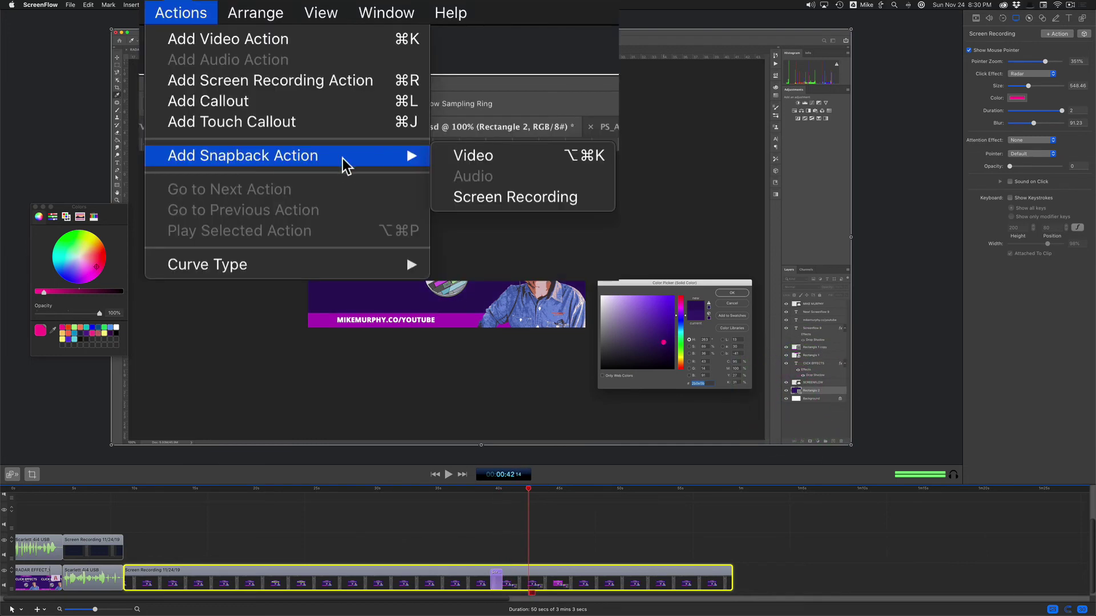
Add a Screen Recording snapback action, then play the edited section from just before it.
click(501, 202)
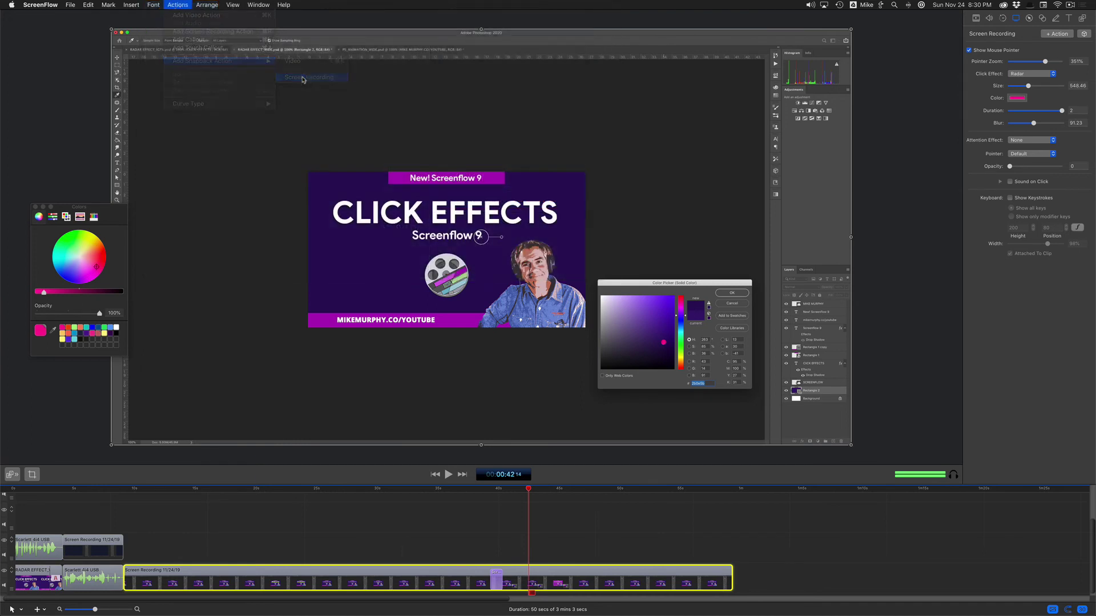
click(476, 489)
key(space)
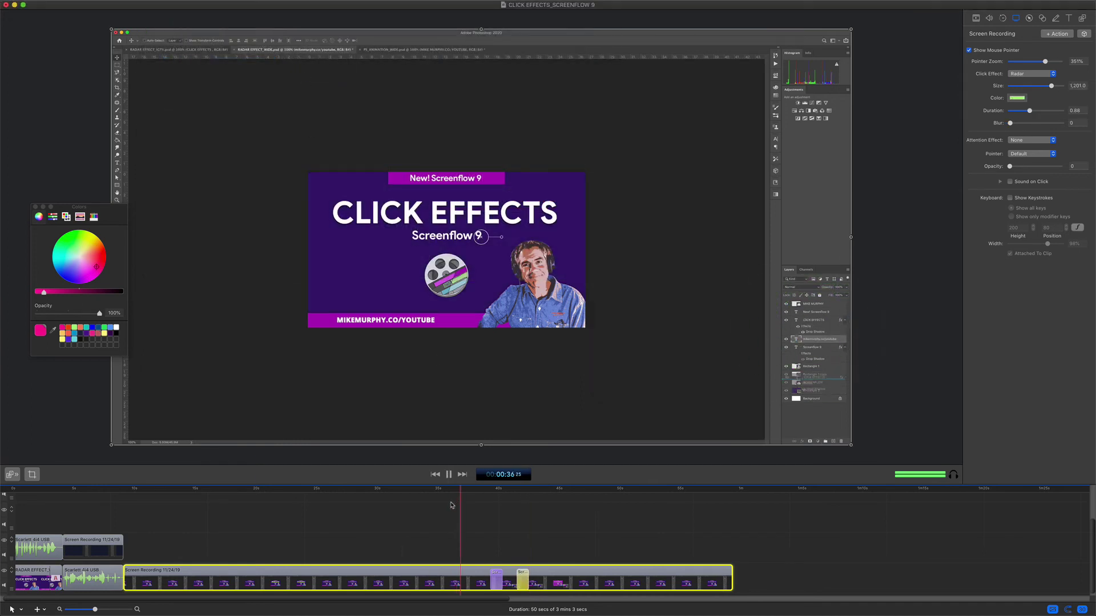